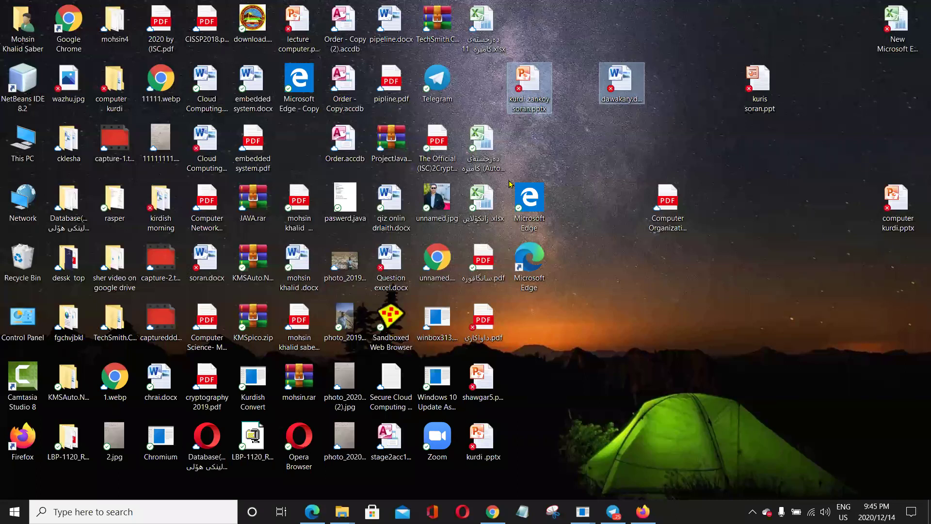
Create a new Word document on the desktop and give it a person's name.
{"action": "left_click", "coordinate": [503, 147]}
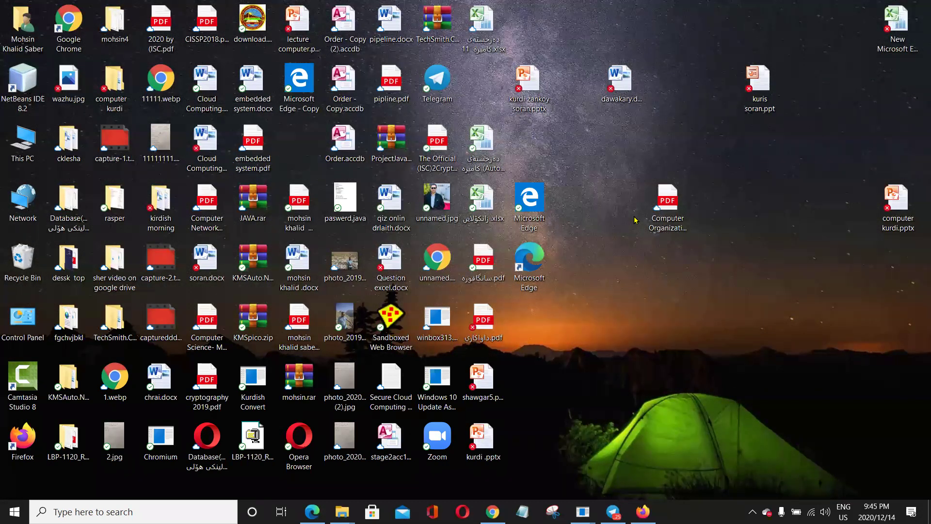
{"action": "right_click", "coordinate": [640, 301]}
{"action": "mouse_move", "coordinate": [614, 258]}
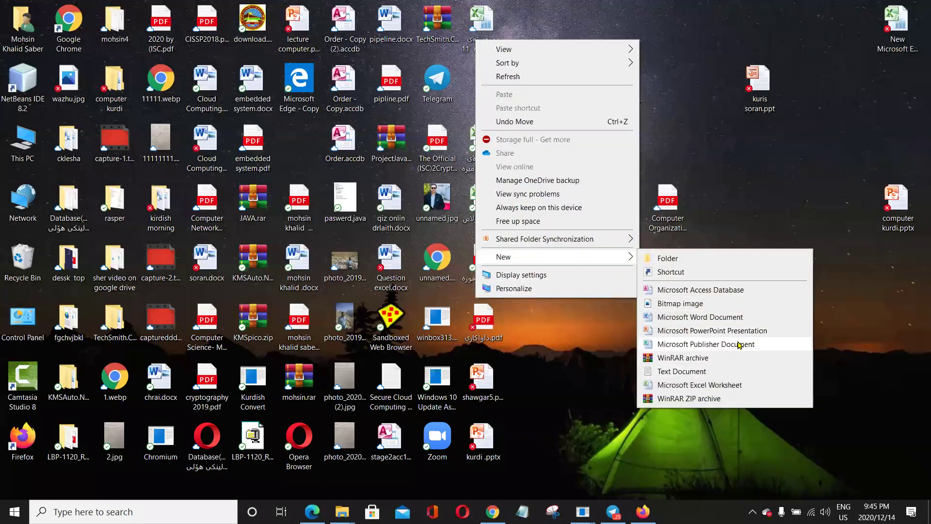
{"action": "left_click", "coordinate": [714, 318]}
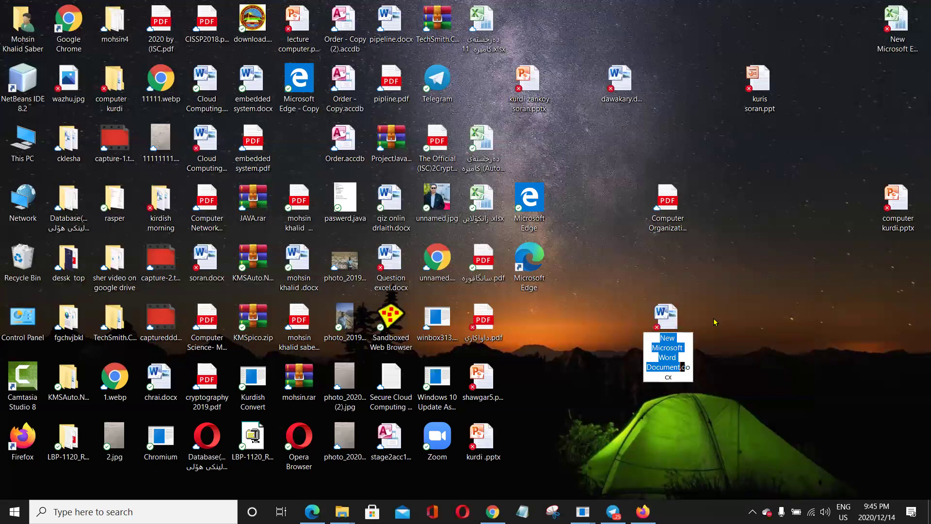
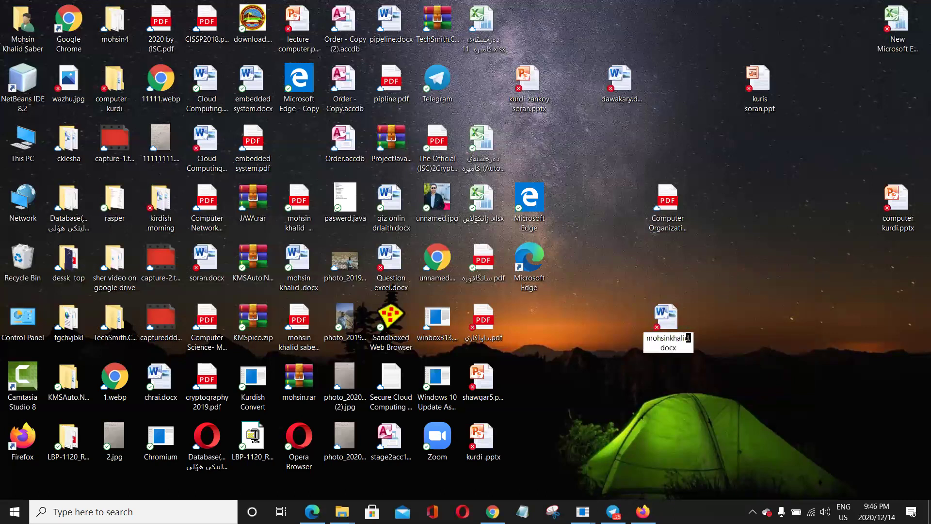
{"action": "type", "text": "n "}
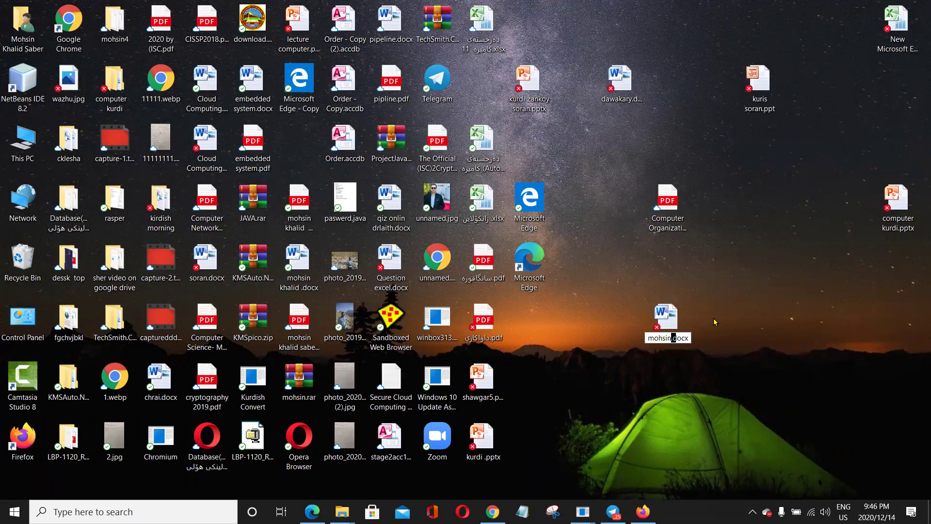
{"action": "type", "text": "khalid"}
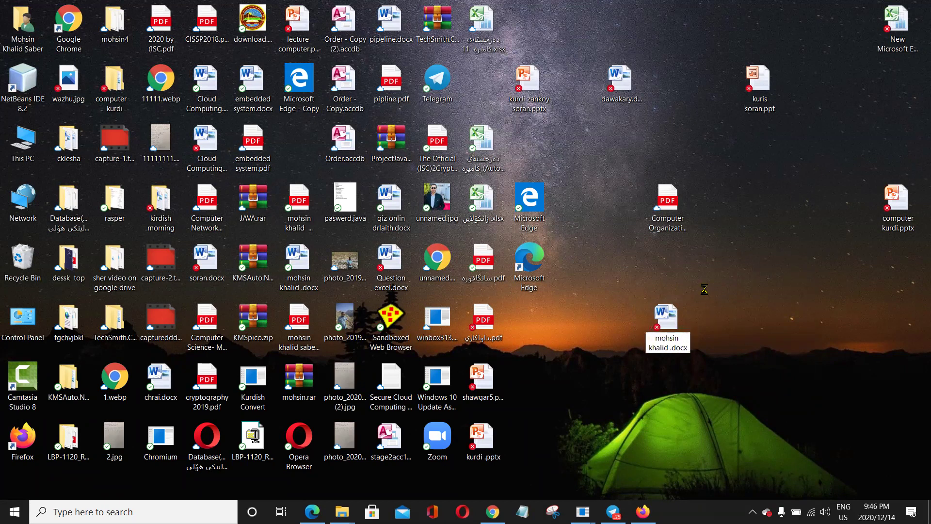
{"action": "key", "text": "Return"}
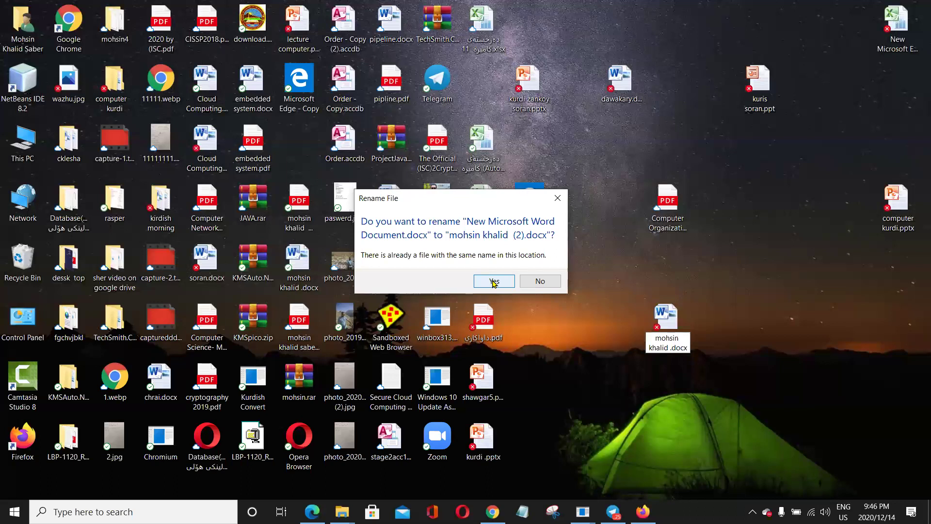
Decline the duplicate name in the Rename File dialog.
{"action": "left_click", "coordinate": [558, 197]}
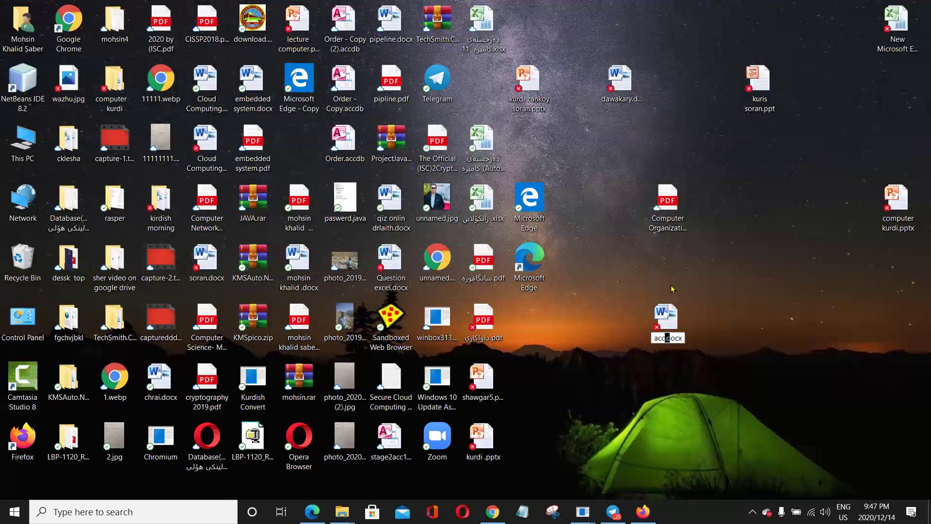
Commit the new Word document's name as acc.docx.
{"action": "key", "text": "Return"}
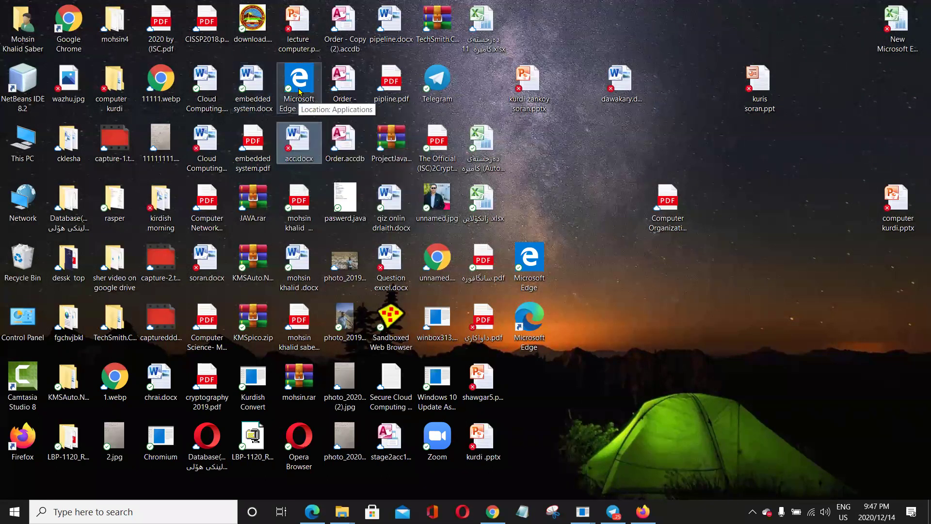
{"action": "left_click", "coordinate": [265, 25]}
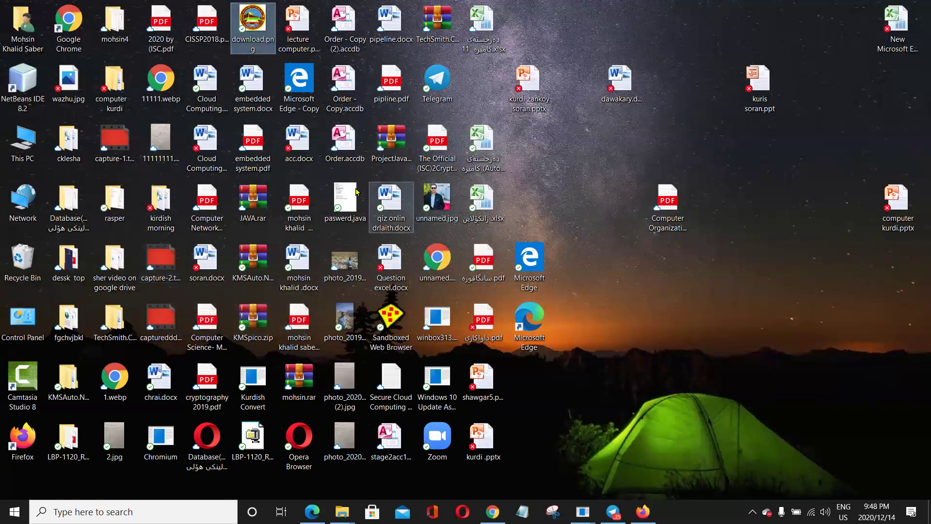
{"action": "left_click", "coordinate": [113, 27]}
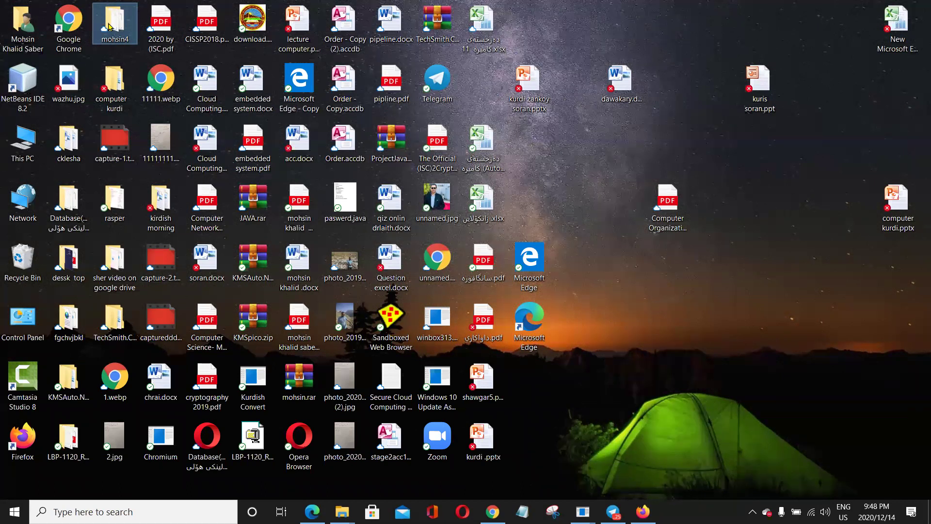
Copy the four upper-right desktop items, including kurdi zankoy soran.pptx and dawakary.docx, and target the dessk top folder.
{"action": "left_click_drag", "start_coordinate": [737, 276], "coordinate": [532, 71]}
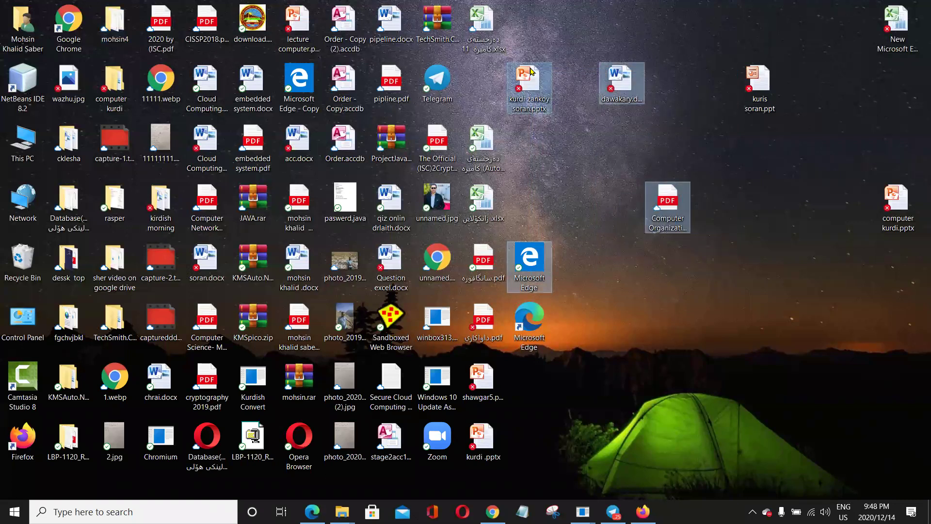
{"action": "right_click", "coordinate": [615, 89]}
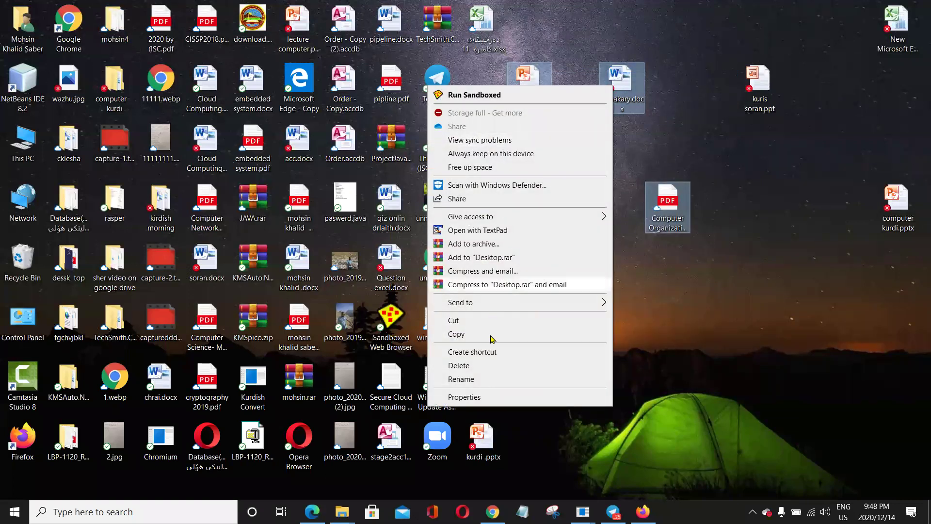
{"action": "left_click", "coordinate": [456, 334]}
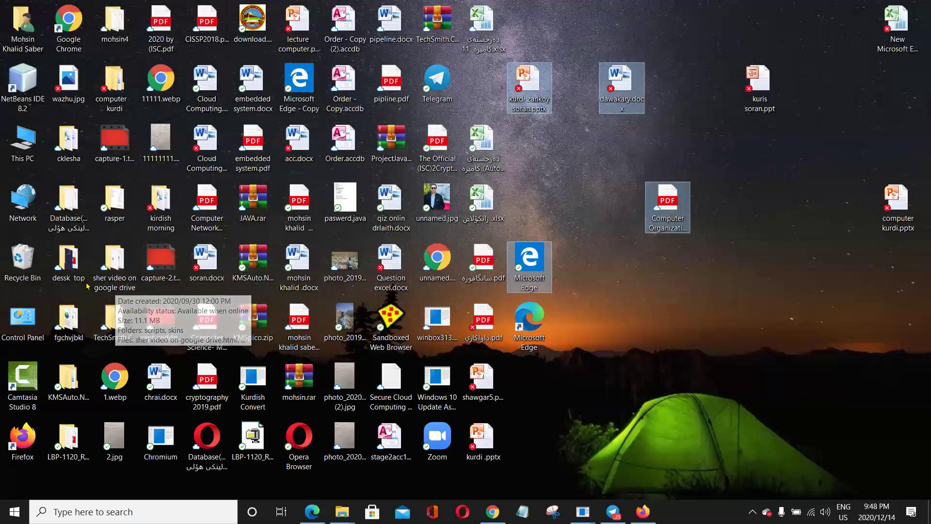
{"action": "left_click", "coordinate": [74, 270]}
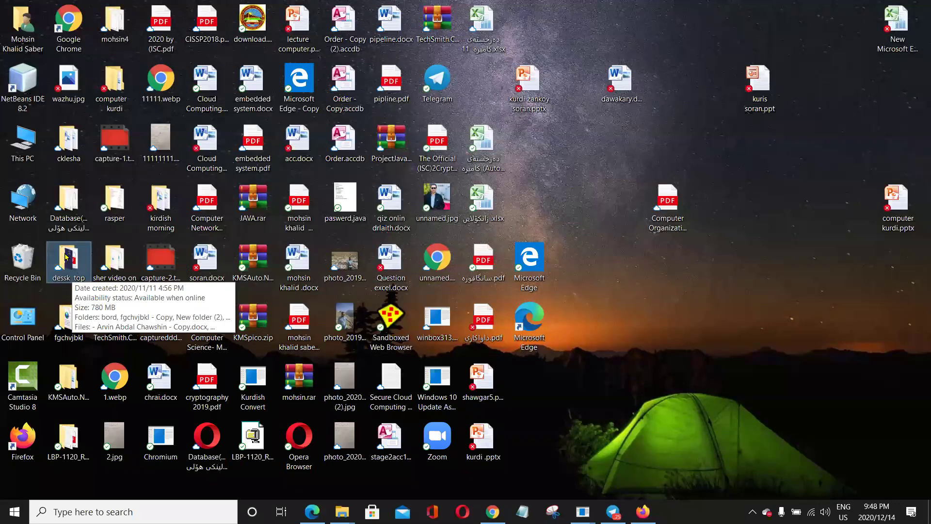
{"action": "right_click", "coordinate": [66, 256]}
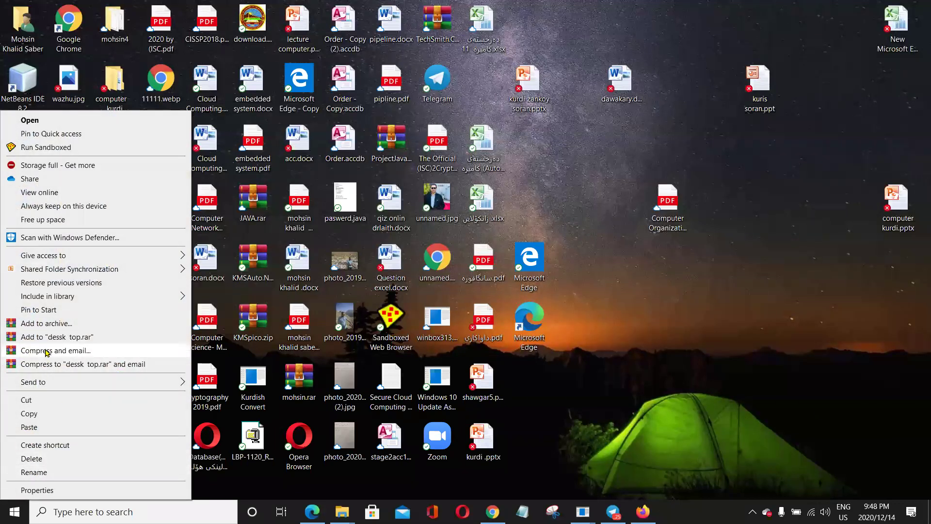
Paste the four copied items into the dessk top folder and let the copy run.
{"action": "left_click", "coordinate": [35, 427]}
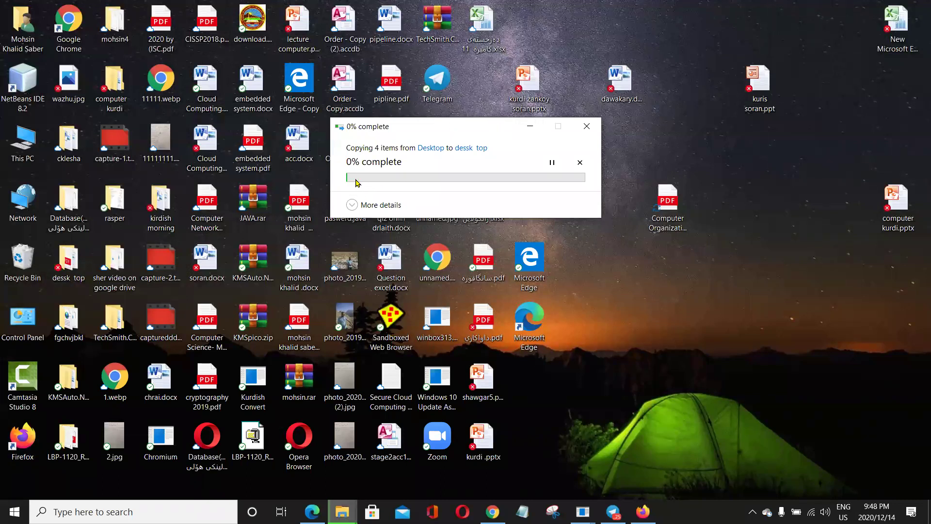
{"action": "left_click", "coordinate": [357, 202]}
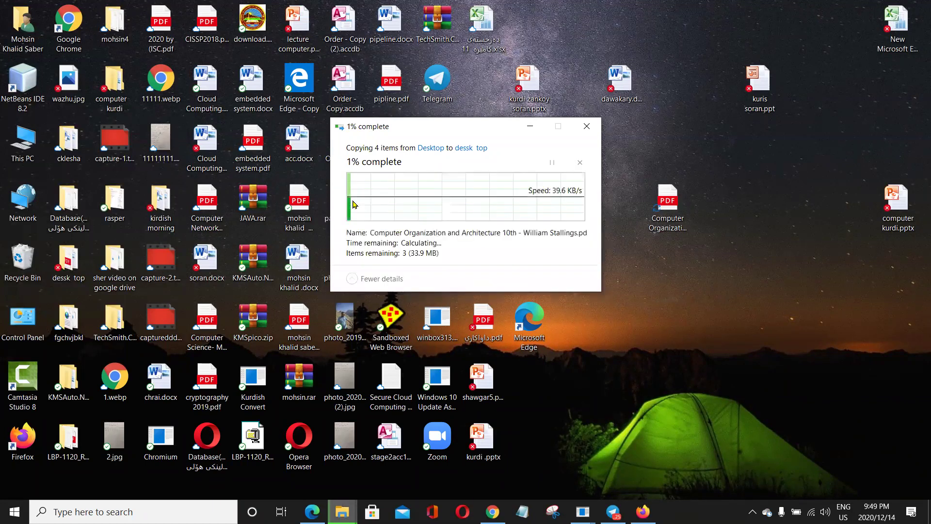
{"action": "left_click", "coordinate": [361, 281]}
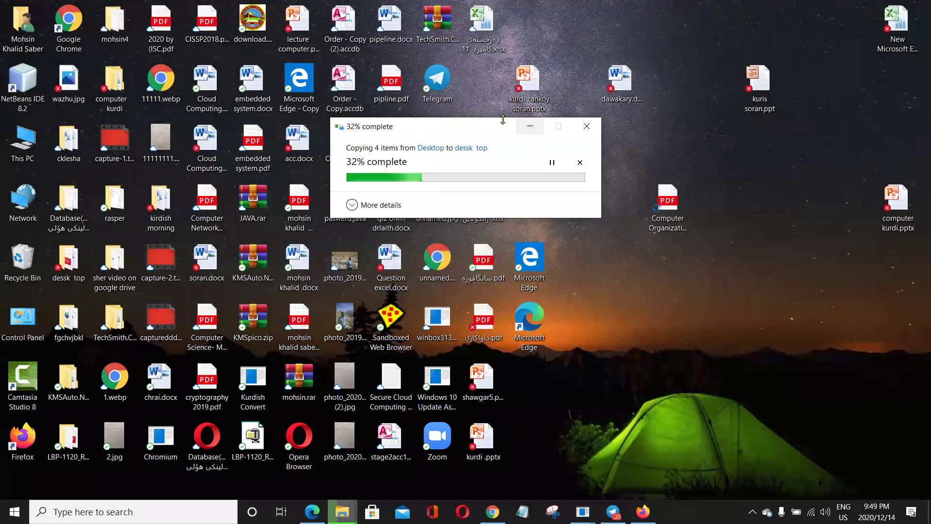
{"action": "left_click_drag", "start_coordinate": [494, 127], "coordinate": [393, 90]}
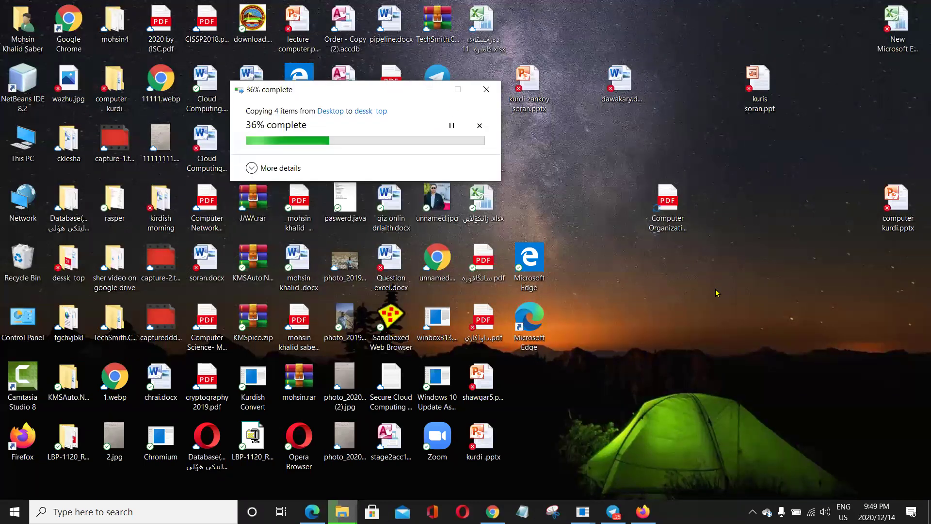
{"action": "left_click", "coordinate": [717, 293]}
{"action": "right_click", "coordinate": [669, 251]}
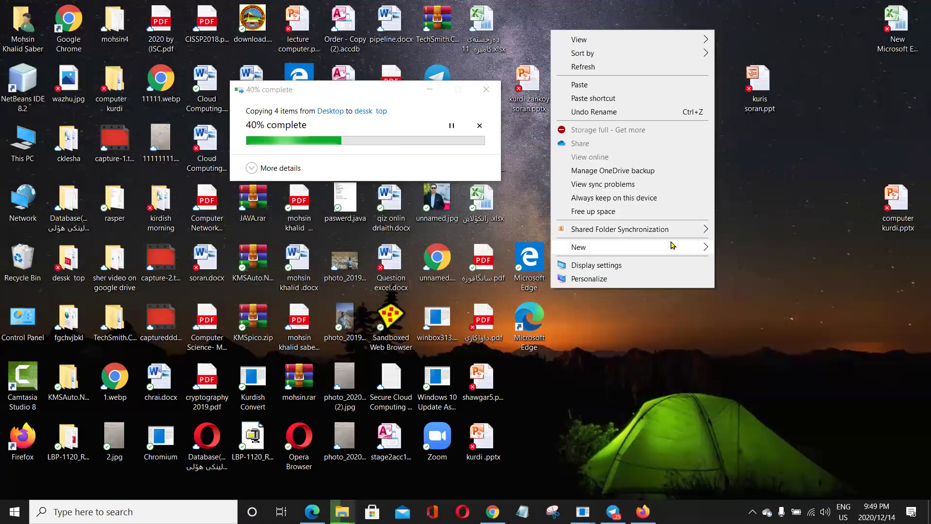
Make a new desktop folder named acc and open it.
{"action": "mouse_move", "coordinate": [674, 246]}
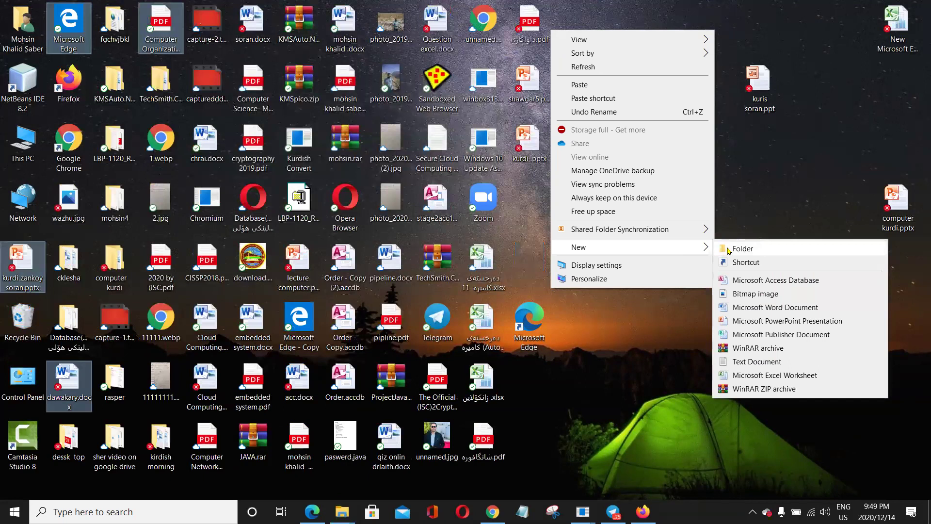
{"action": "left_click", "coordinate": [728, 249]}
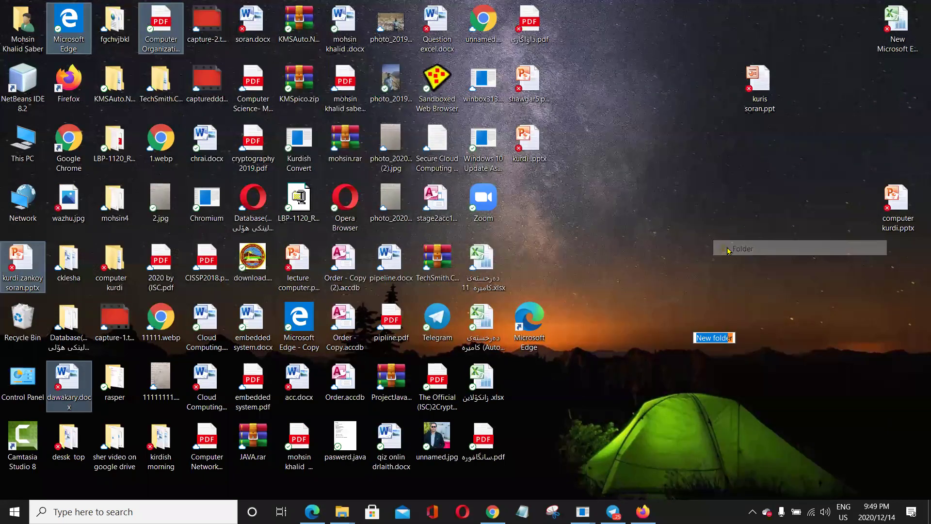
{"action": "type", "text": "ac"}
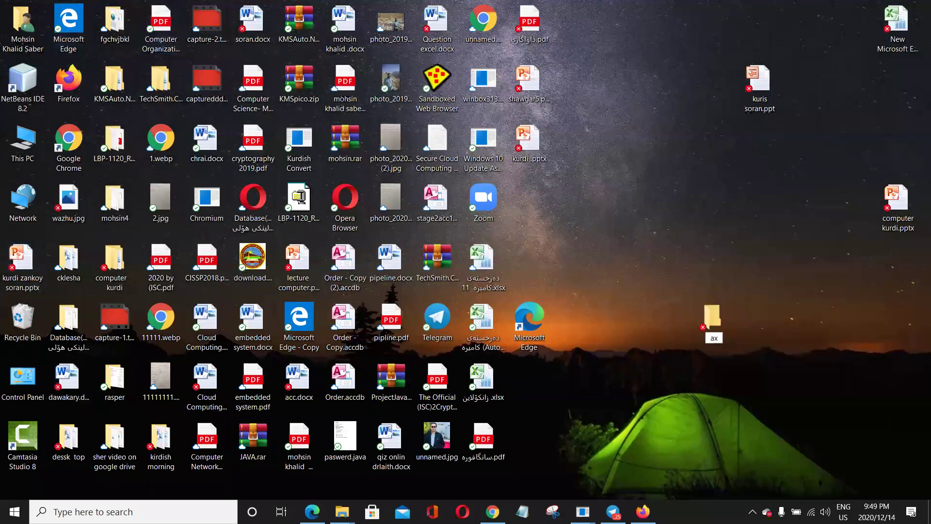
{"action": "type", "text": "c"}
{"action": "key", "text": "Return"}
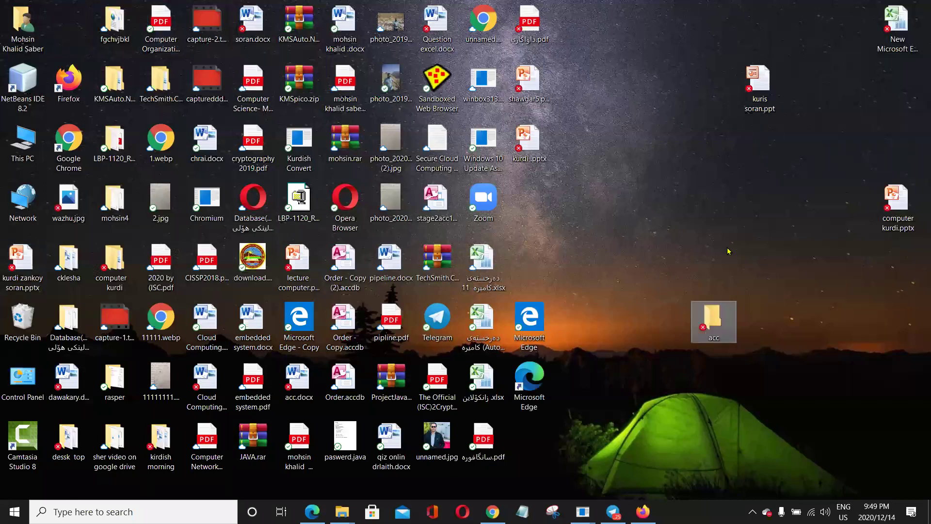
{"action": "double_click", "coordinate": [714, 317]}
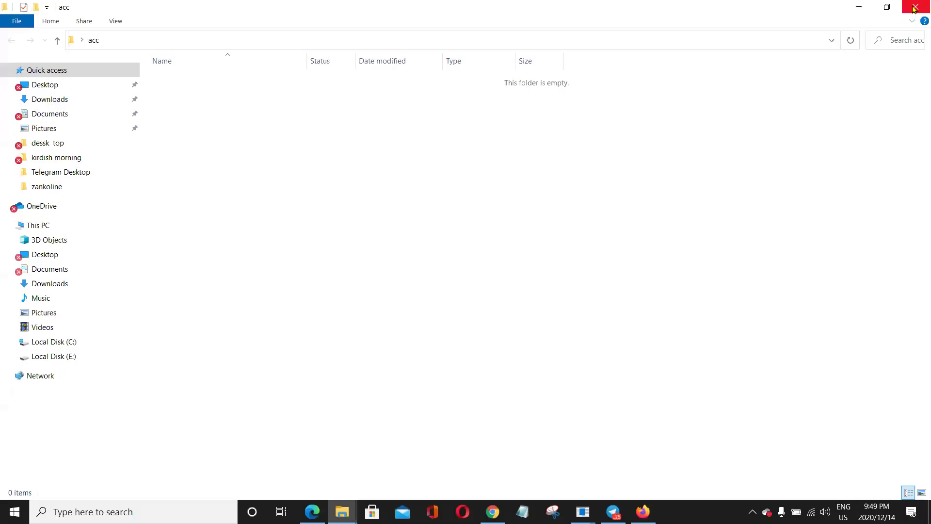
Close the empty acc folder window.
{"action": "left_click", "coordinate": [911, 8]}
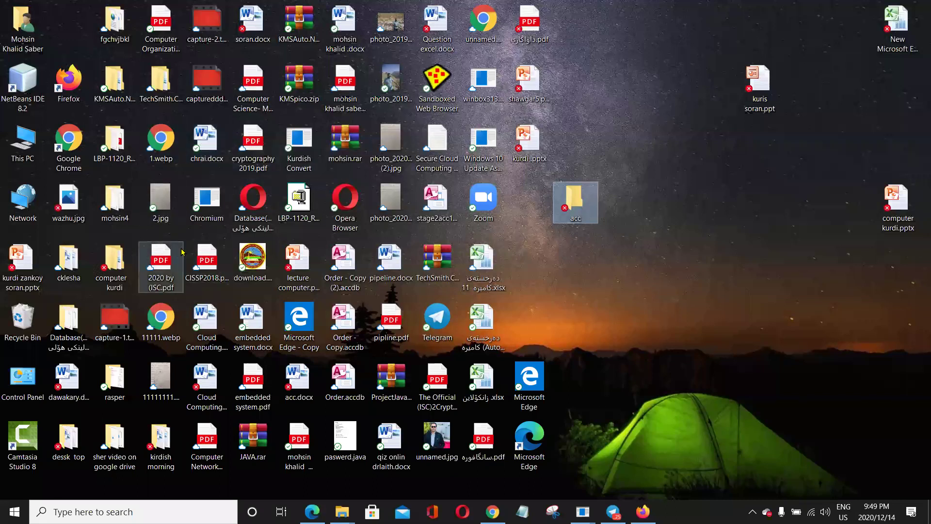
Move the CISSP2018.pdf icon lower on the desktop and clear the selection.
{"action": "left_click_drag", "start_coordinate": [224, 260], "coordinate": [231, 318]}
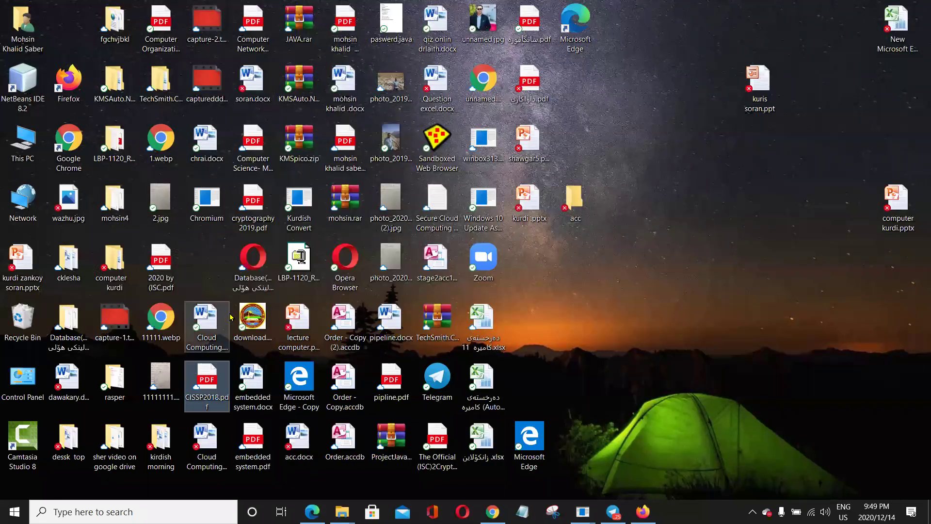
{"action": "left_click", "coordinate": [231, 317]}
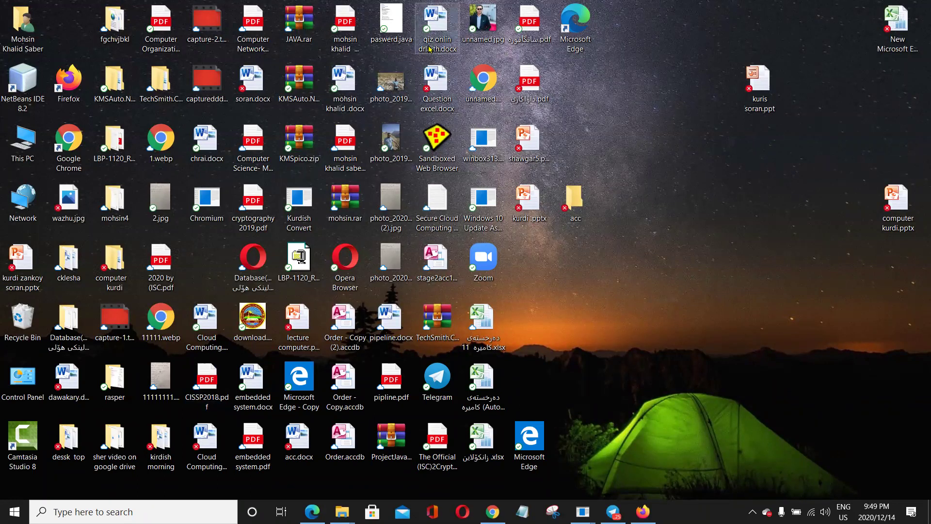
{"action": "key", "text": "a"}
{"action": "key", "text": "a"}
{"action": "key", "text": "a"}
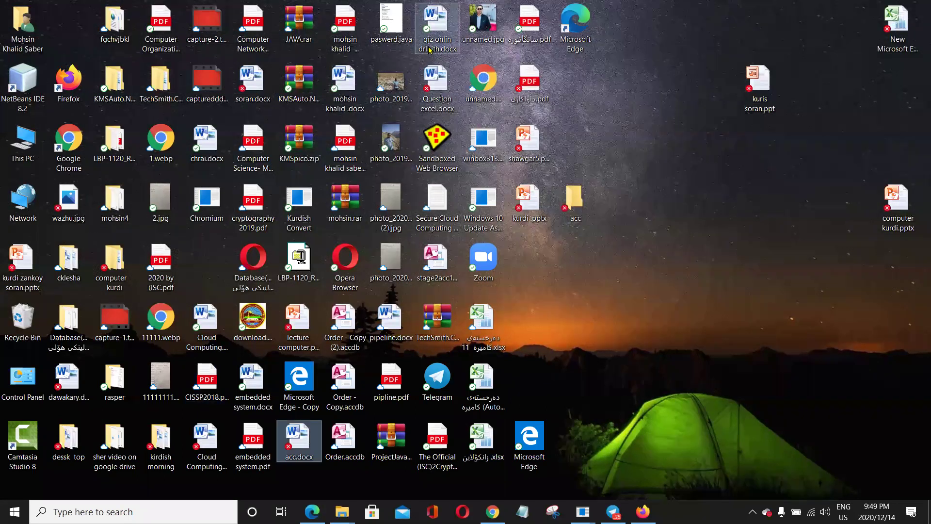
Drag acc.docx beside and then onto the acc folder to move it inside.
{"action": "left_click", "coordinate": [313, 441]}
{"action": "left_click_drag", "start_coordinate": [304, 438], "coordinate": [581, 262]}
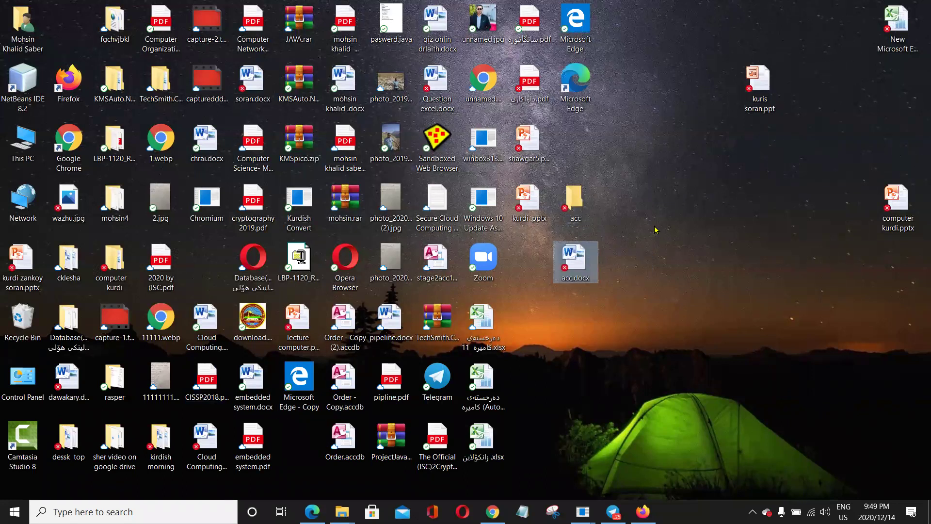
{"action": "left_click", "coordinate": [575, 211]}
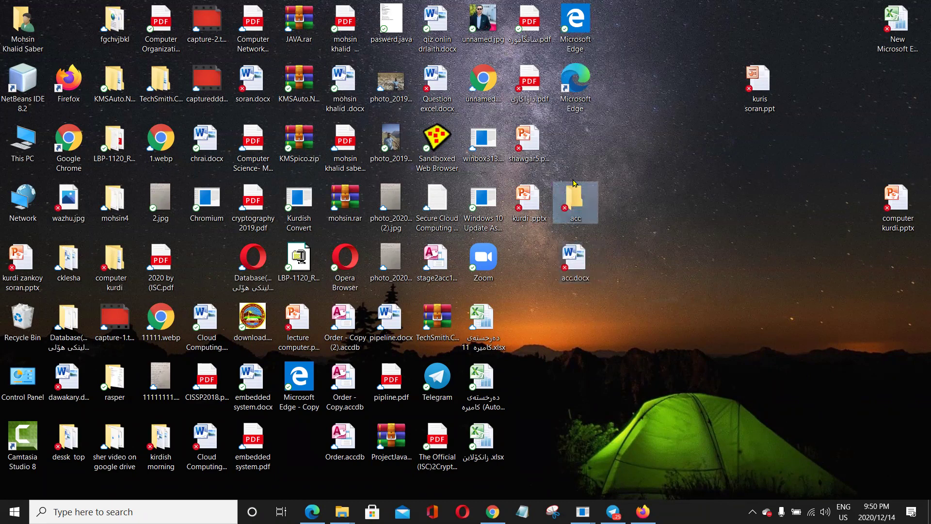
{"action": "mouse_move", "coordinate": [576, 254]}
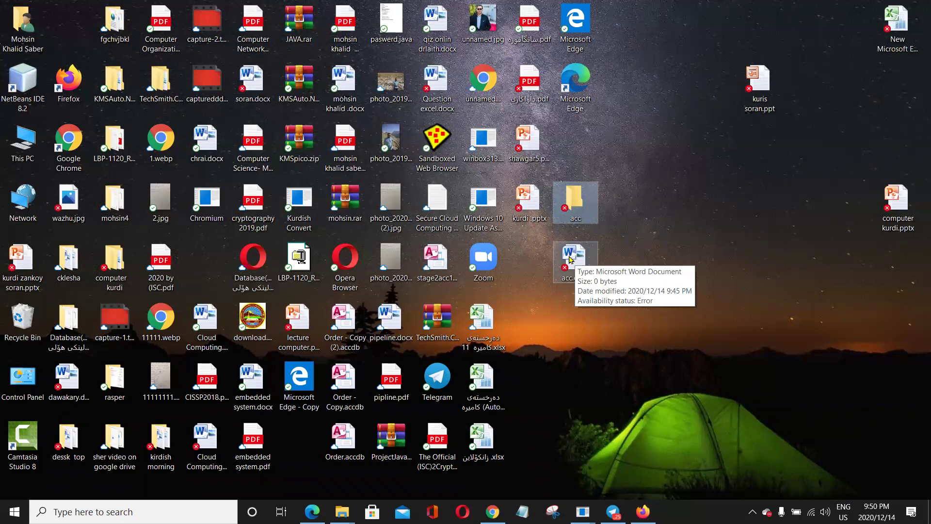
{"action": "left_click_drag", "start_coordinate": [576, 256], "coordinate": [583, 199]}
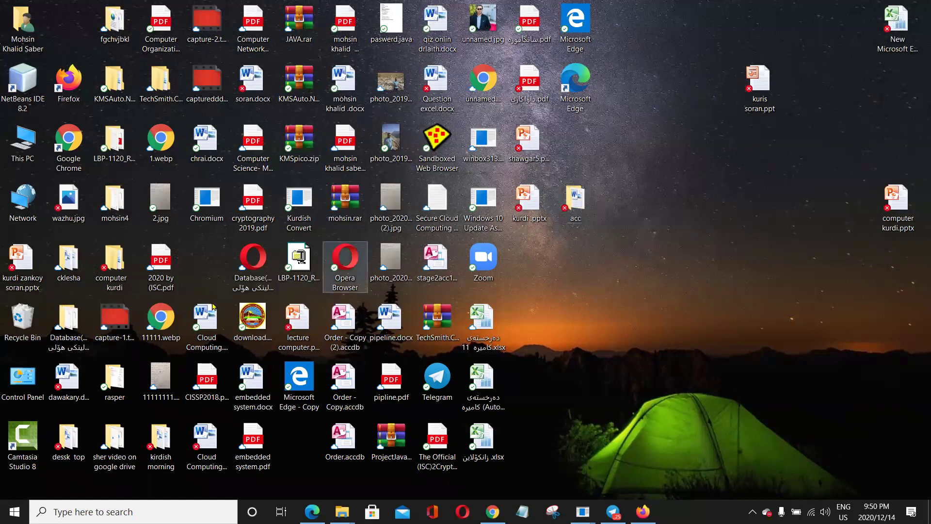
{"action": "mouse_move", "coordinate": [573, 203]}
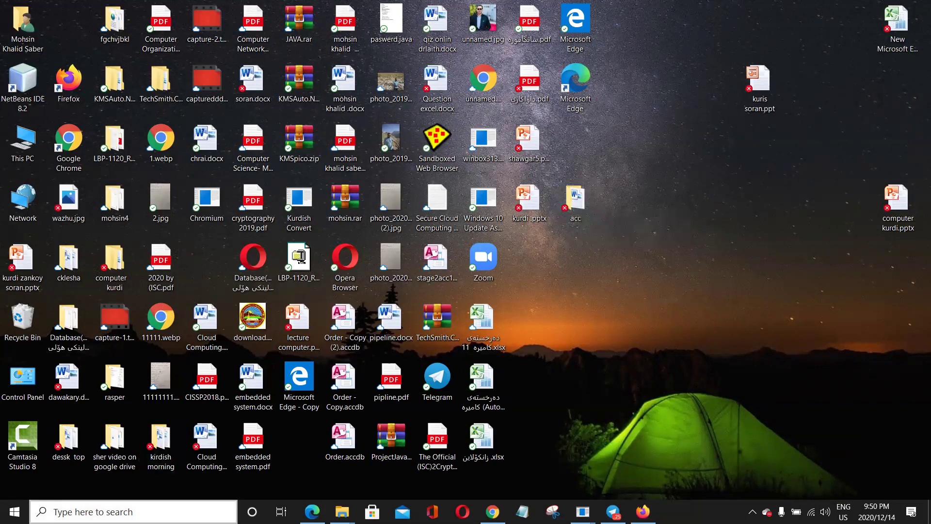
Search for w in the taskbar and launch Microsoft Word 2010.
{"action": "left_click", "coordinate": [55, 512]}
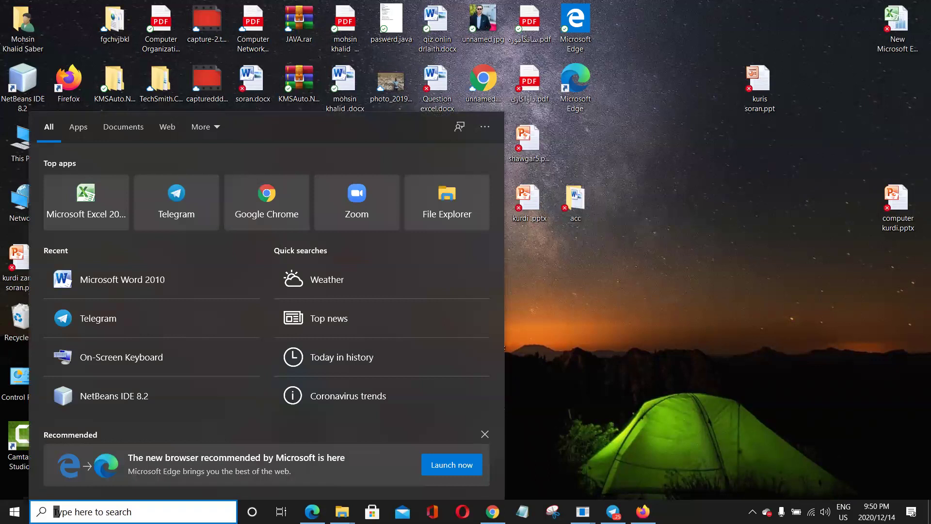
{"action": "type", "text": "wp"}
{"action": "key", "text": "BackSpace"}
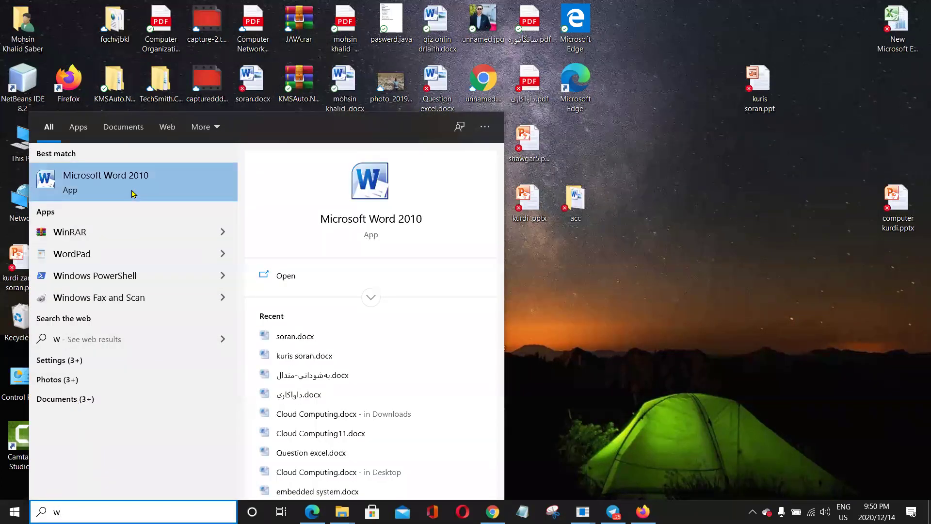
{"action": "left_click", "coordinate": [132, 193]}
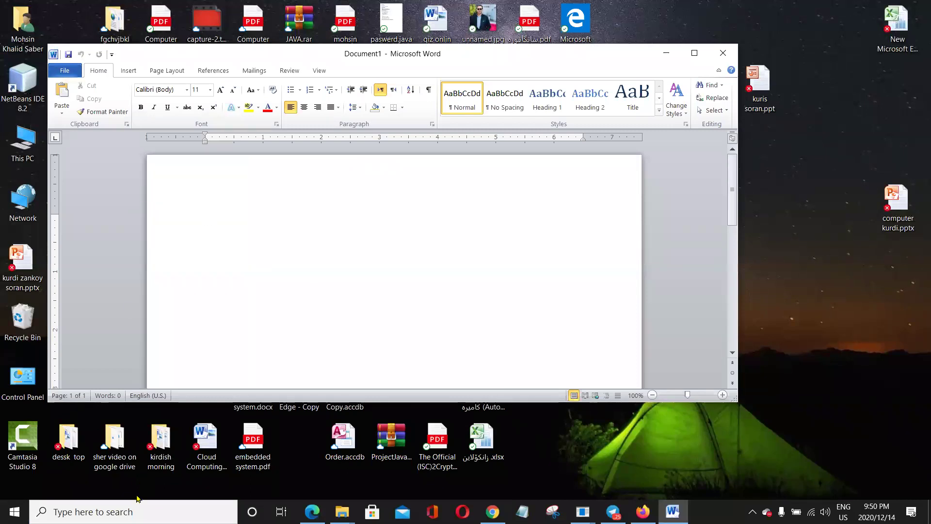
Search for power and acc, dismiss both, then maximize the Document1 window.
{"action": "left_click", "coordinate": [110, 507]}
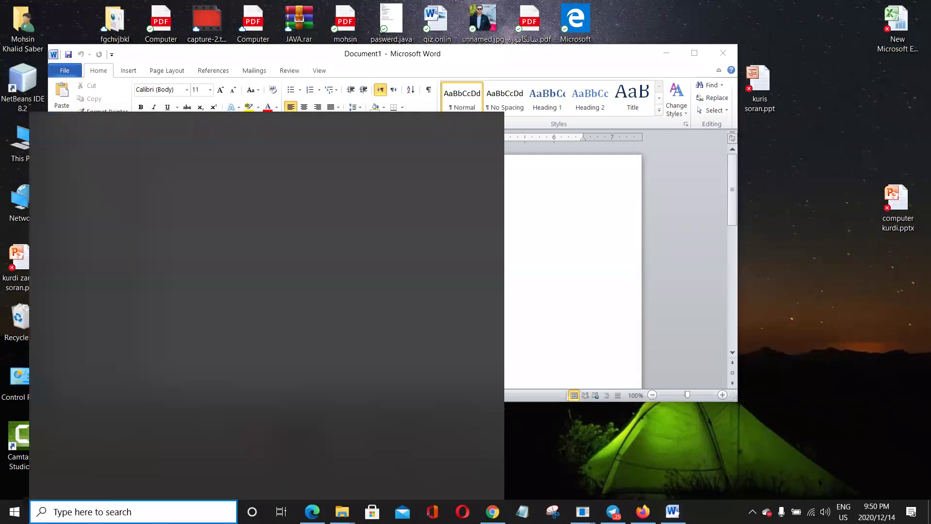
{"action": "type", "text": "power"}
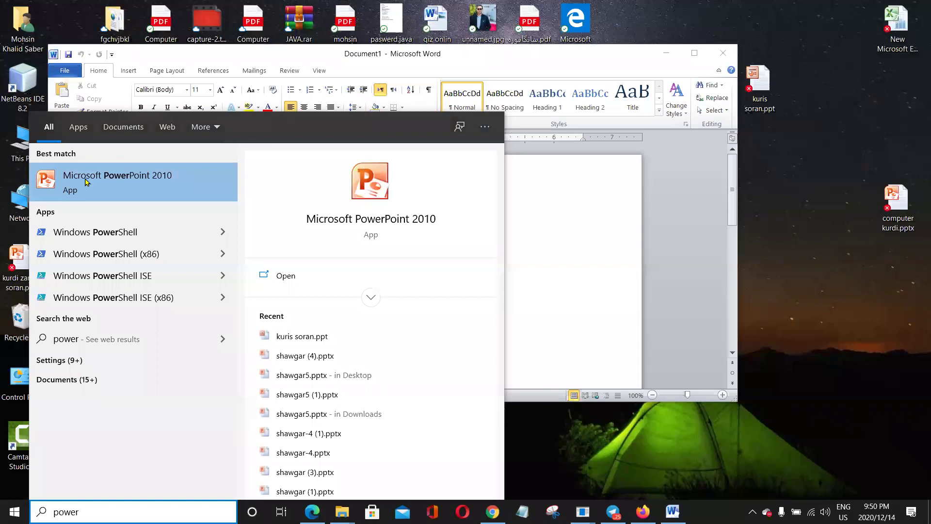
{"action": "left_click", "coordinate": [544, 249]}
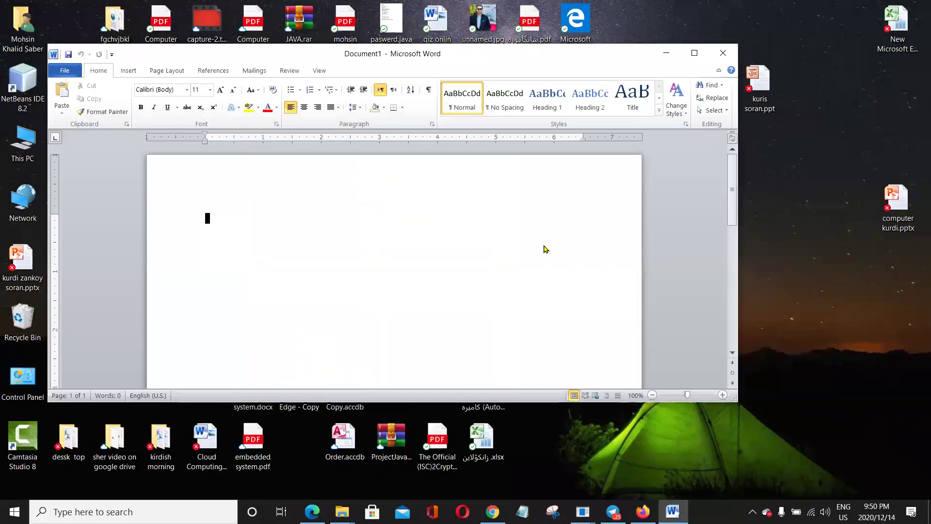
{"action": "key", "text": "super+s"}
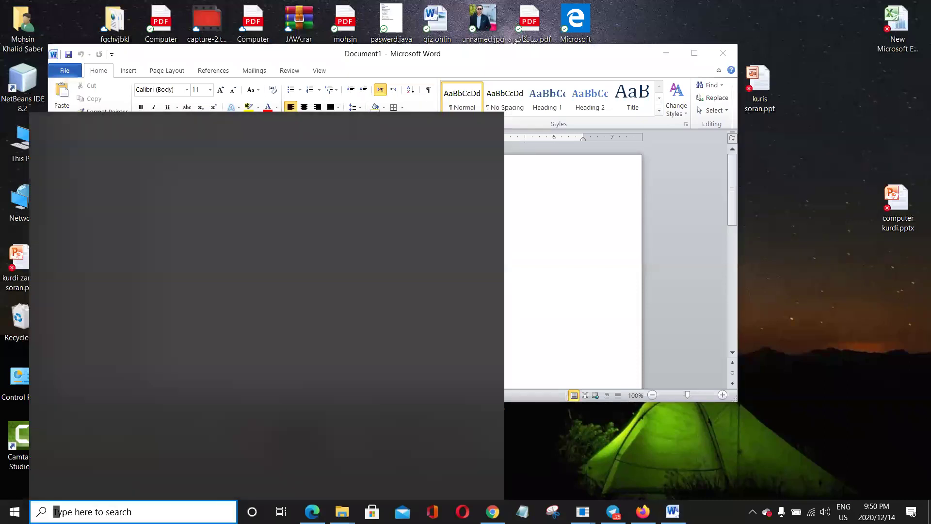
{"action": "type", "text": "acc"}
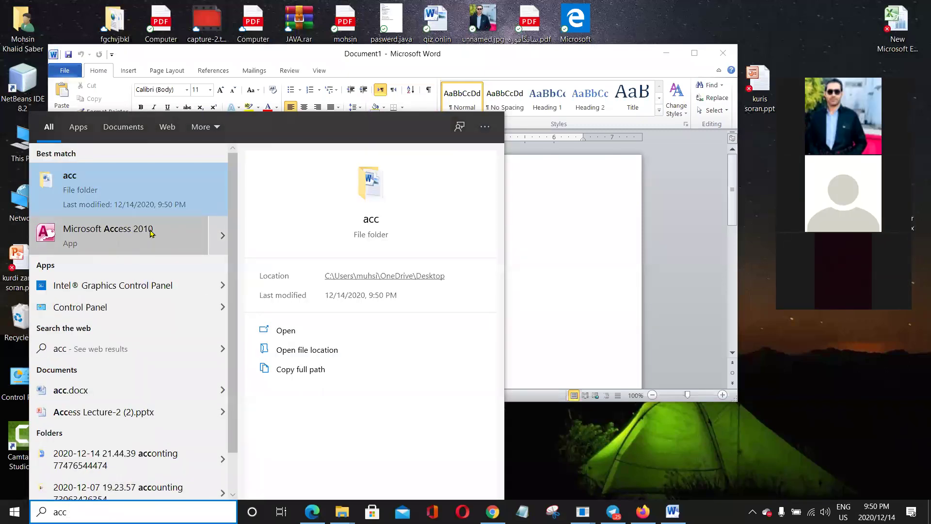
{"action": "left_click", "coordinate": [574, 229]}
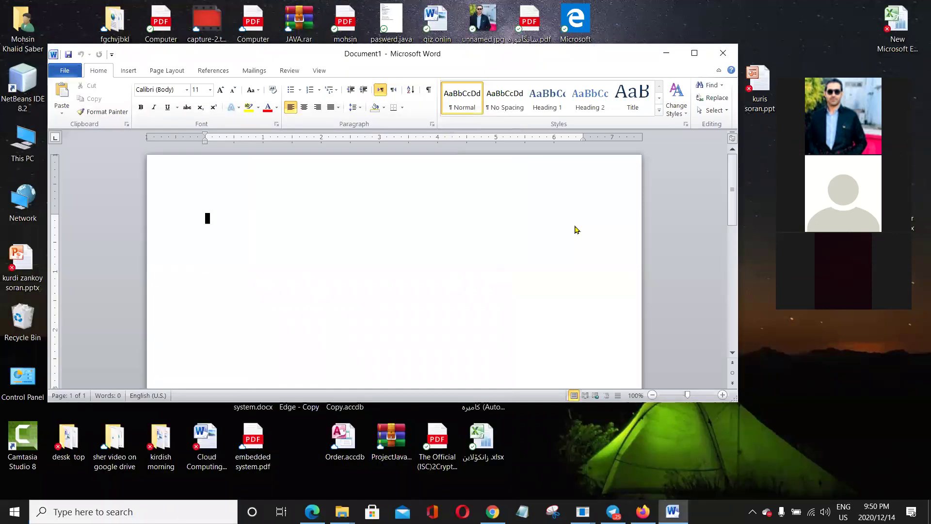
{"action": "left_click", "coordinate": [694, 52]}
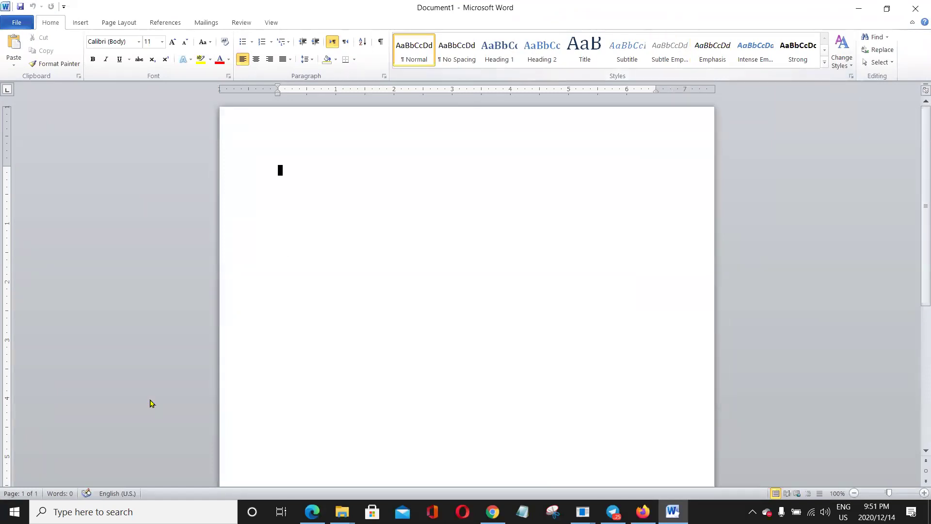
Open the Start menu app list and expand the Microsoft Office group.
{"action": "left_click", "coordinate": [22, 506]}
{"action": "right_click", "coordinate": [22, 506]}
{"action": "key", "text": "Escape"}
{"action": "key", "text": "Escape"}
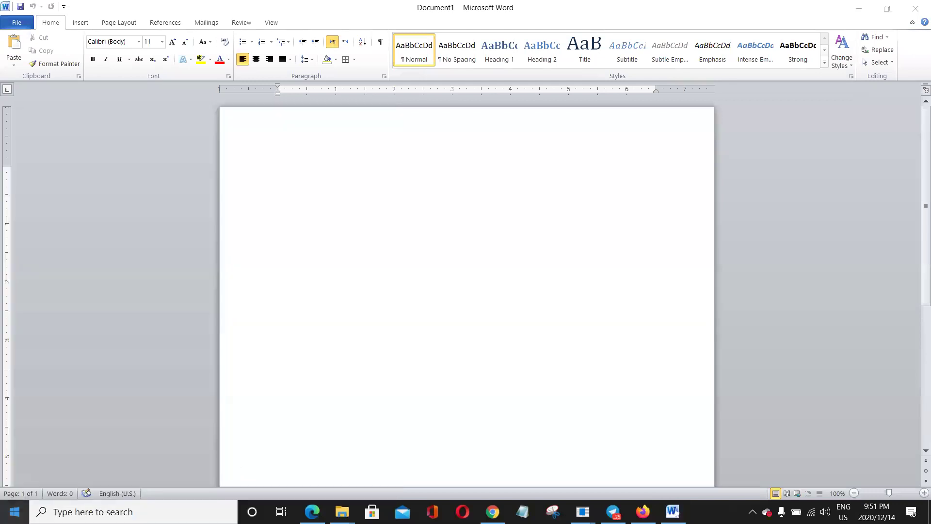
{"action": "key", "text": "super"}
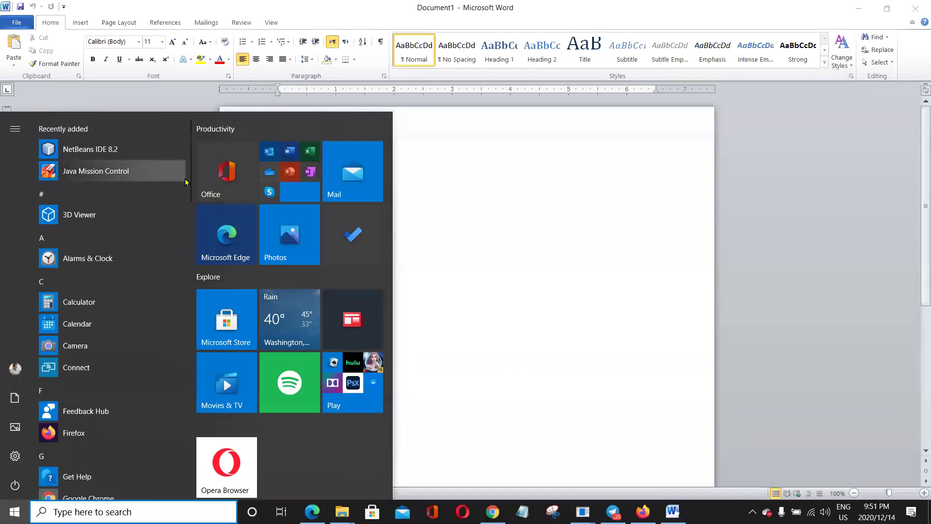
{"action": "left_click_drag", "start_coordinate": [190, 161], "coordinate": [189, 253]}
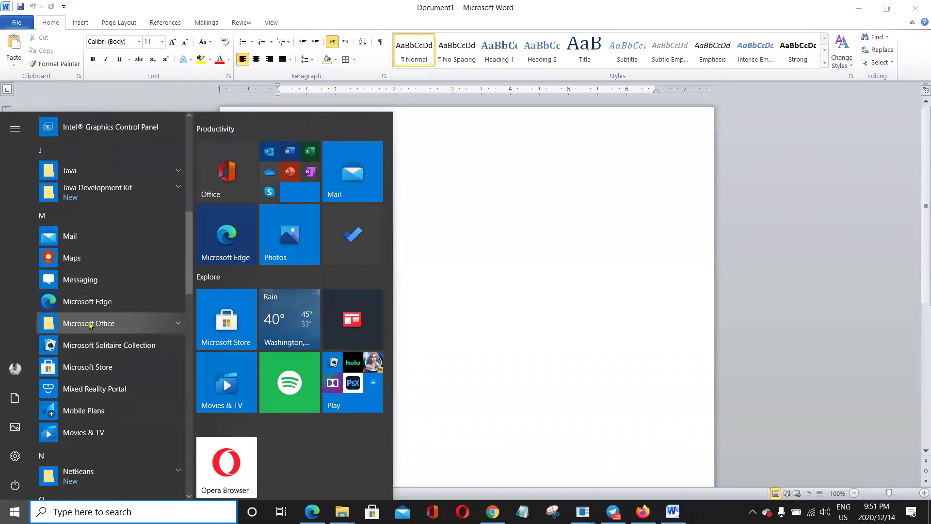
{"action": "left_click", "coordinate": [142, 323]}
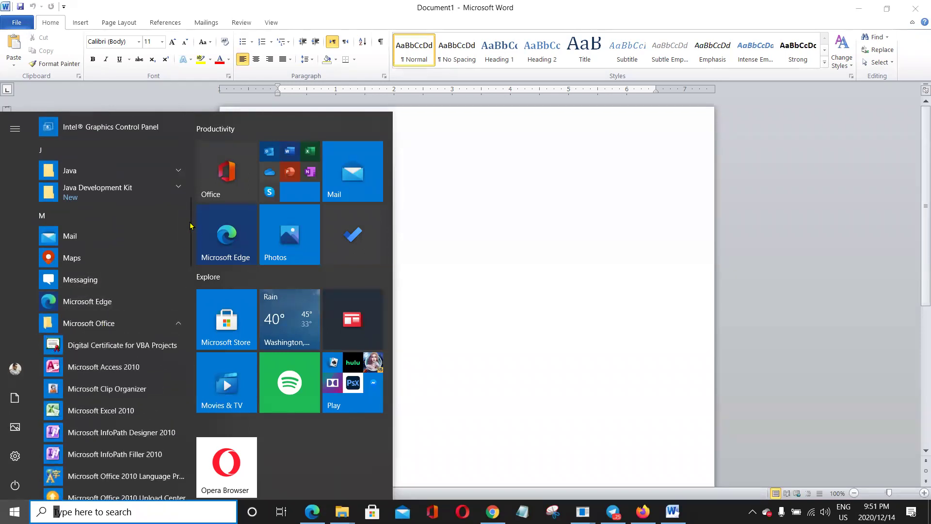
{"action": "left_click_drag", "start_coordinate": [190, 226], "coordinate": [189, 241]}
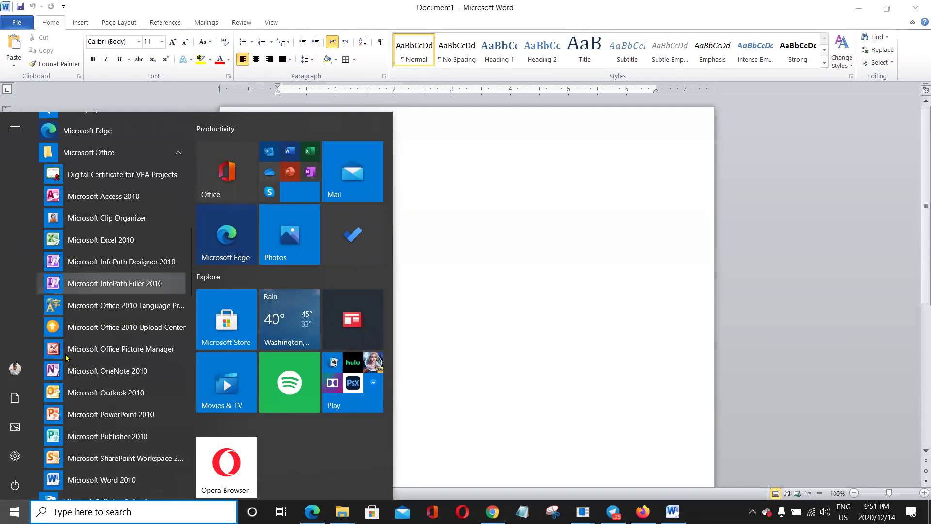
Reopen the Start menu and scroll its app list to the M entries.
{"action": "left_click", "coordinate": [15, 510]}
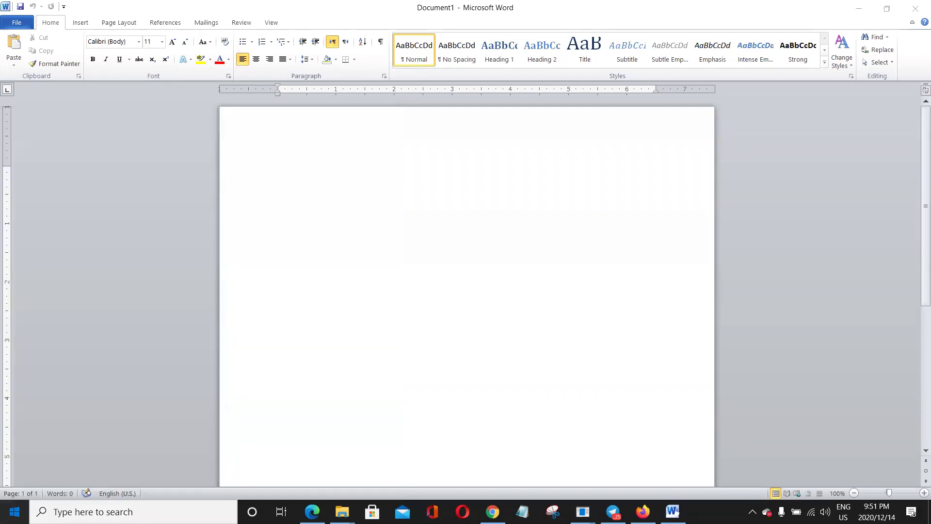
{"action": "key", "text": "super"}
{"action": "left_click_drag", "start_coordinate": [192, 166], "coordinate": [190, 276]}
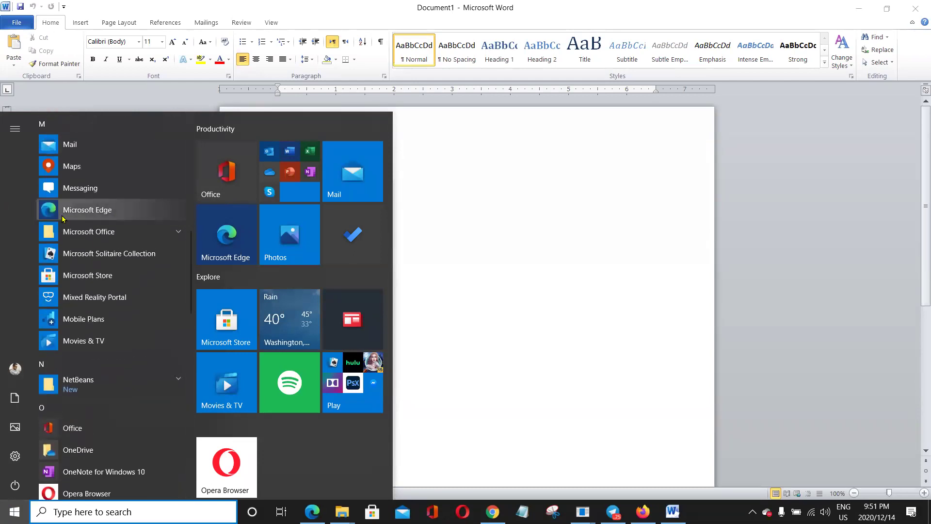